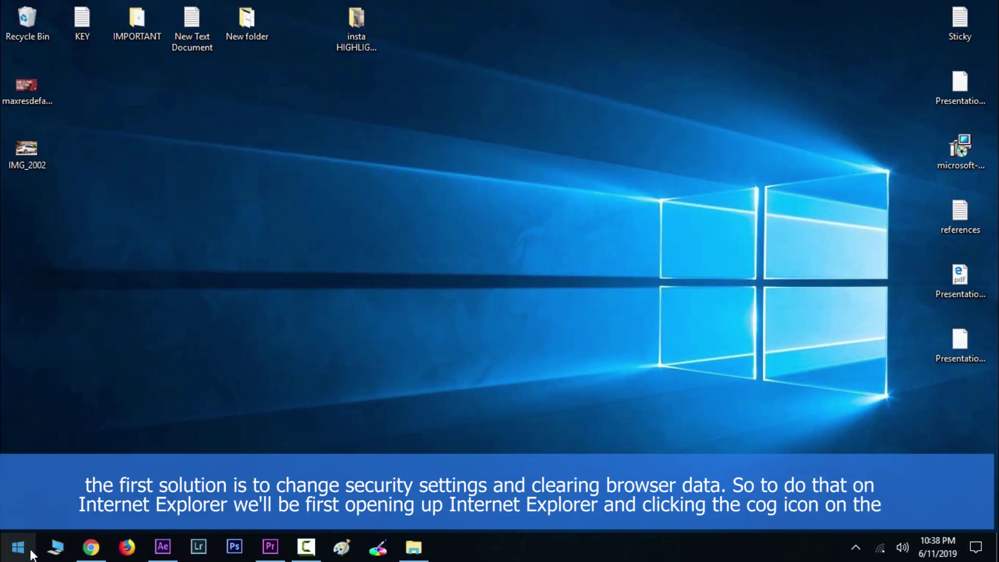
- Launch Internet Explorer from the Start search and open Internet Options
left_click(12, 546)
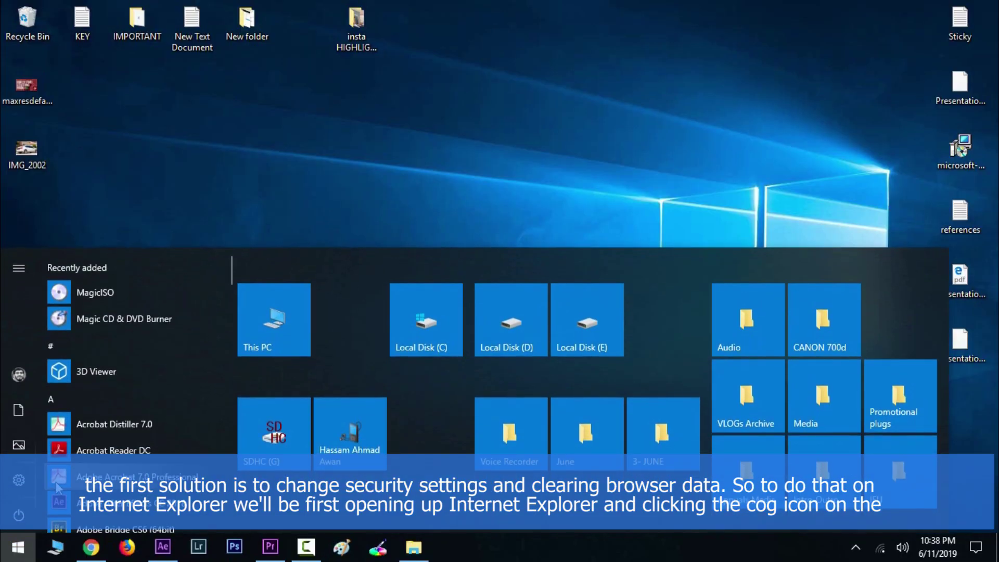
type("inte")
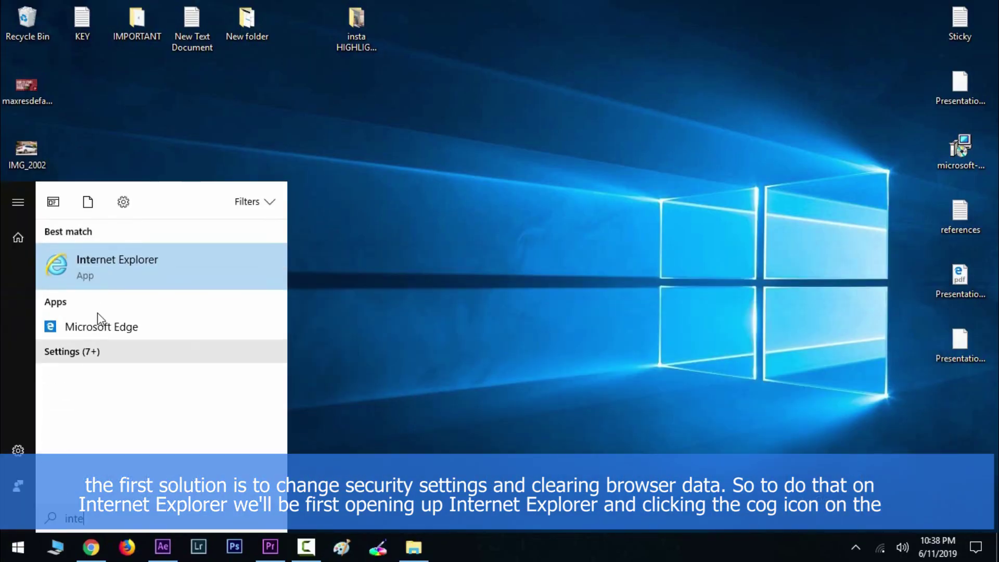
left_click(111, 272)
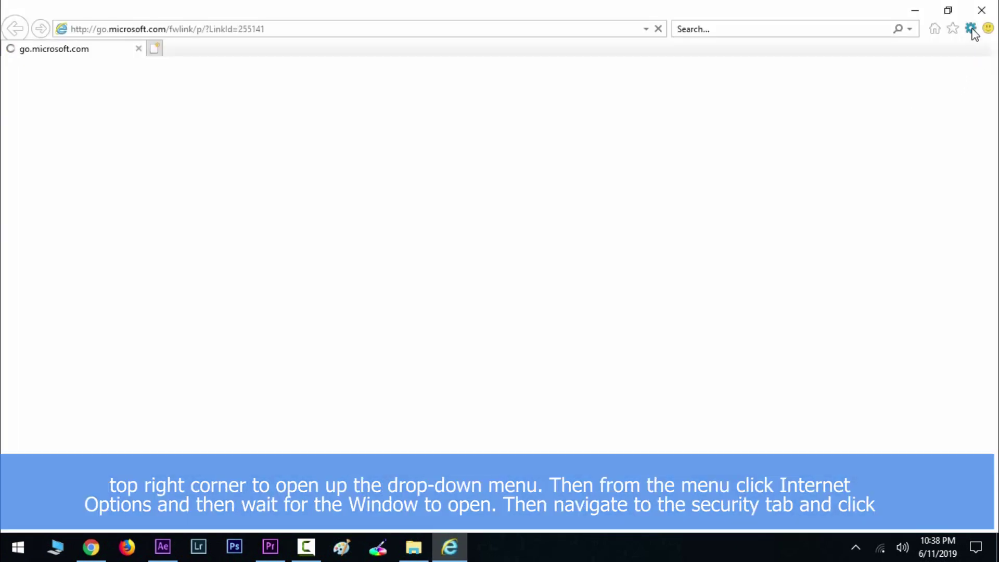
left_click(970, 29)
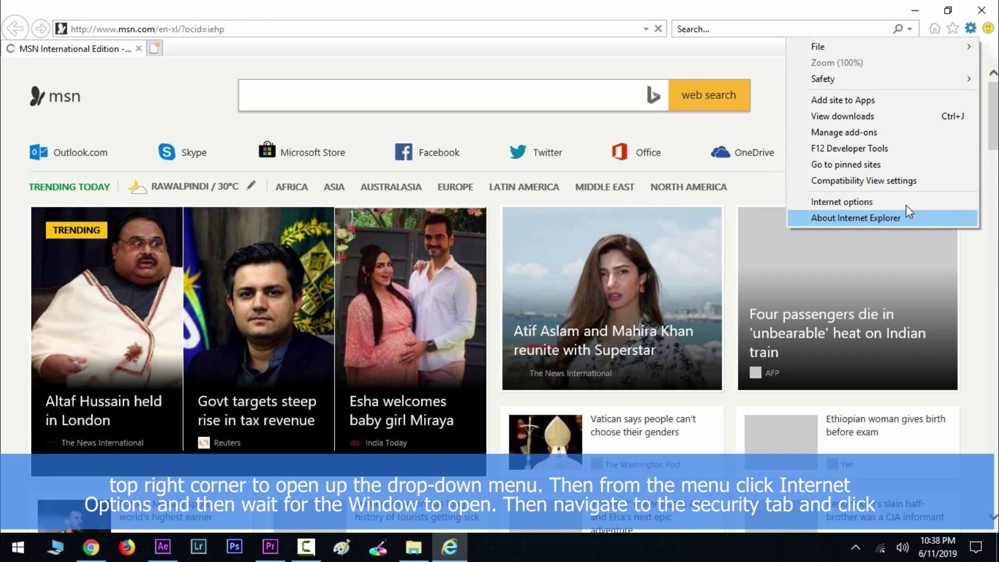
left_click(906, 201)
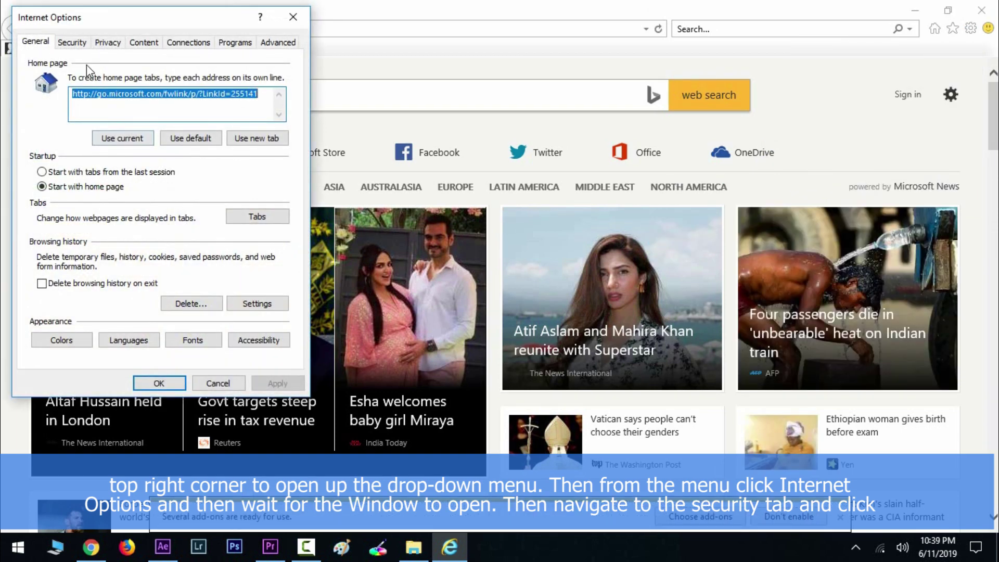
- In the Trusted sites zone, enable 'Initialize and script ActiveX controls not marked as safe', returning to General
left_click(72, 43)
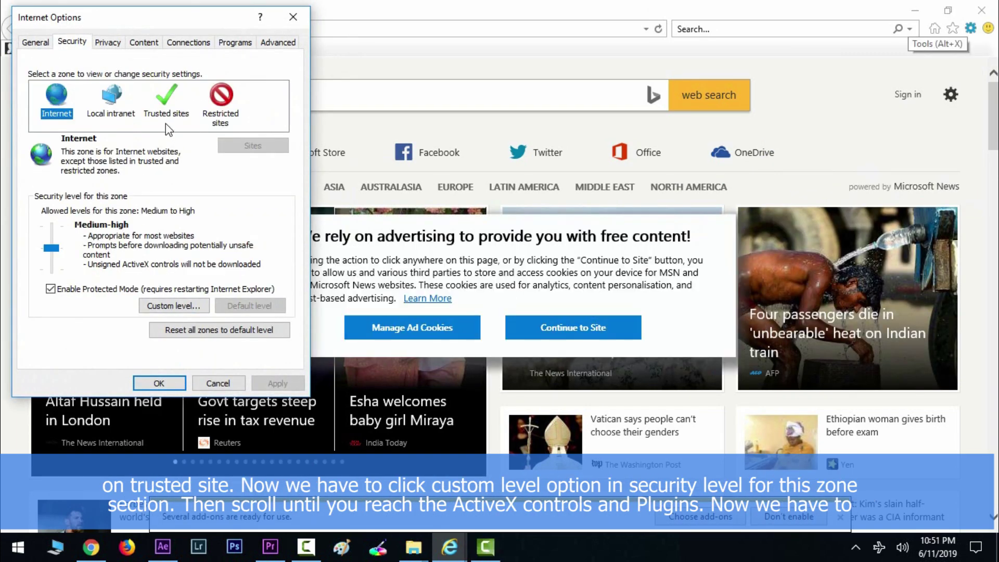
left_click(165, 120)
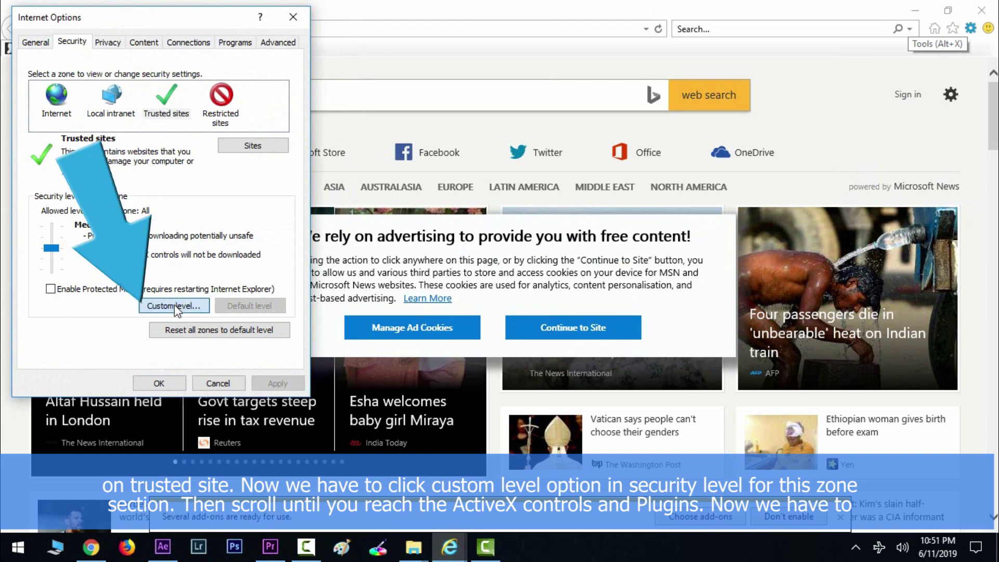
scroll(144, 196, "down", 10)
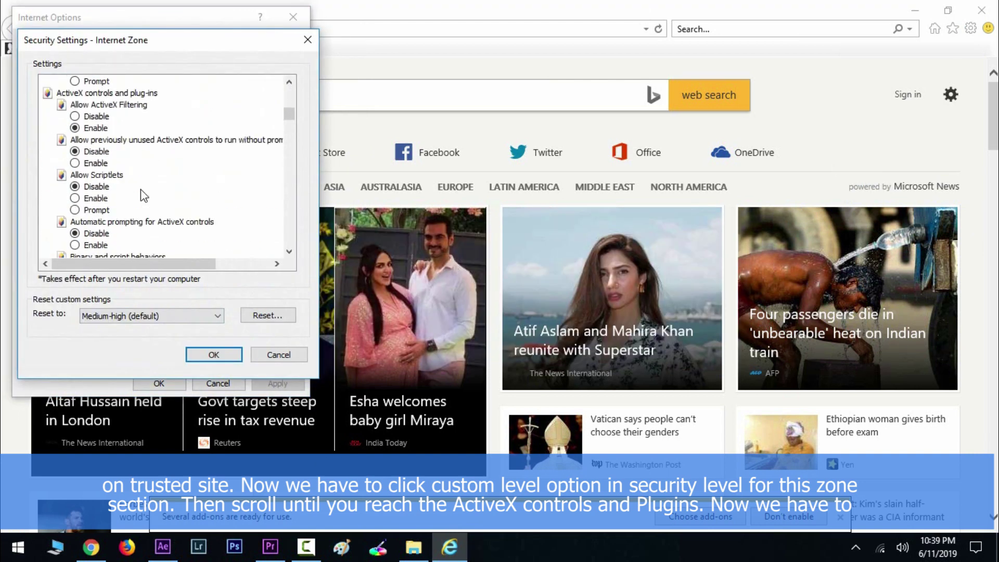
scroll(144, 196, "down", 4)
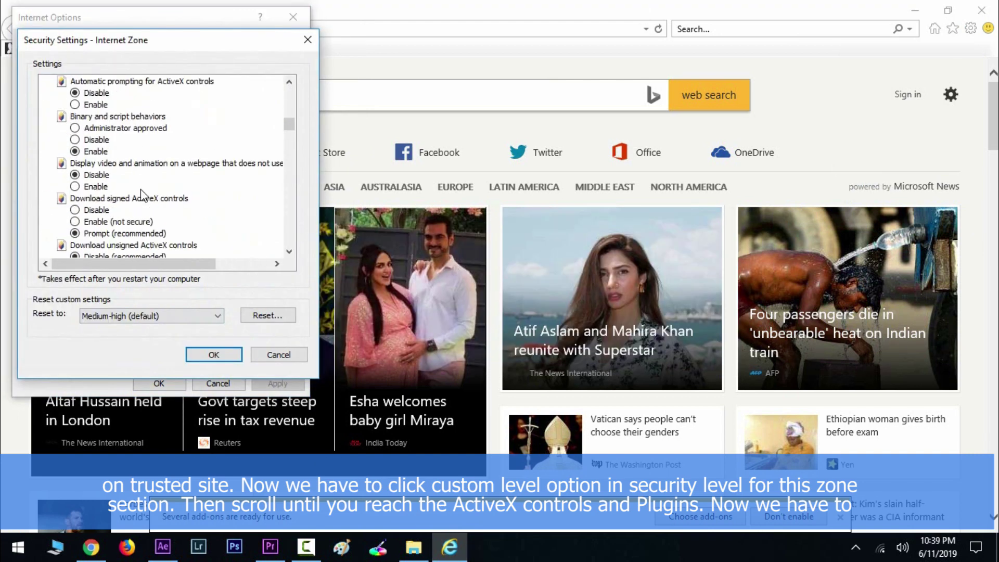
scroll(144, 196, "up", 4)
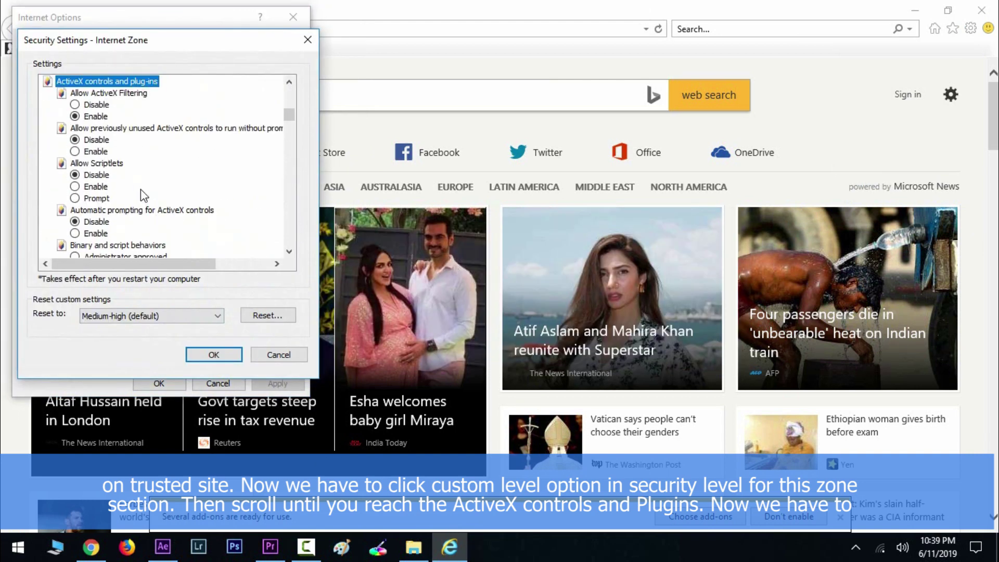
scroll(248, 207, "down", 7)
left_click(100, 200)
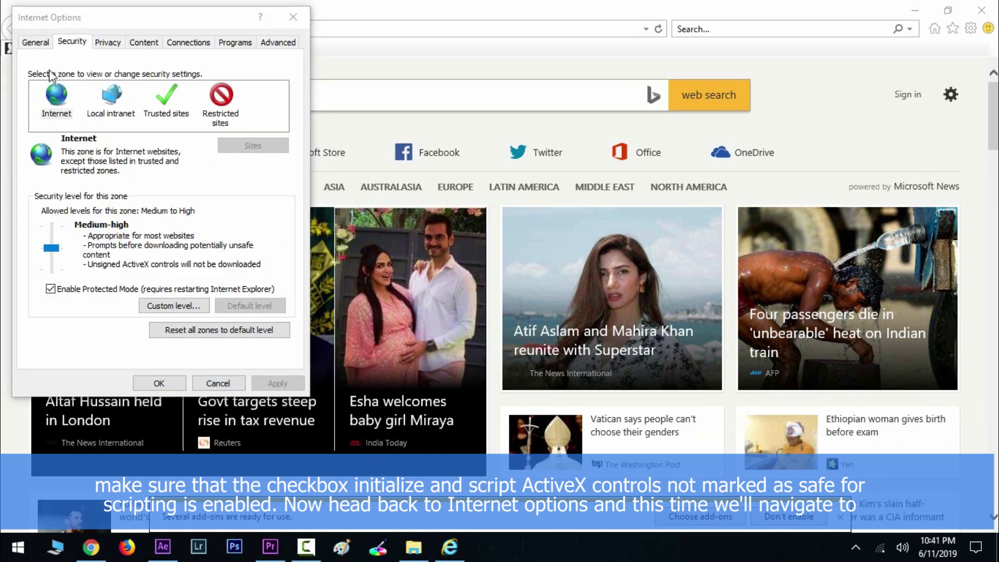
left_click(30, 42)
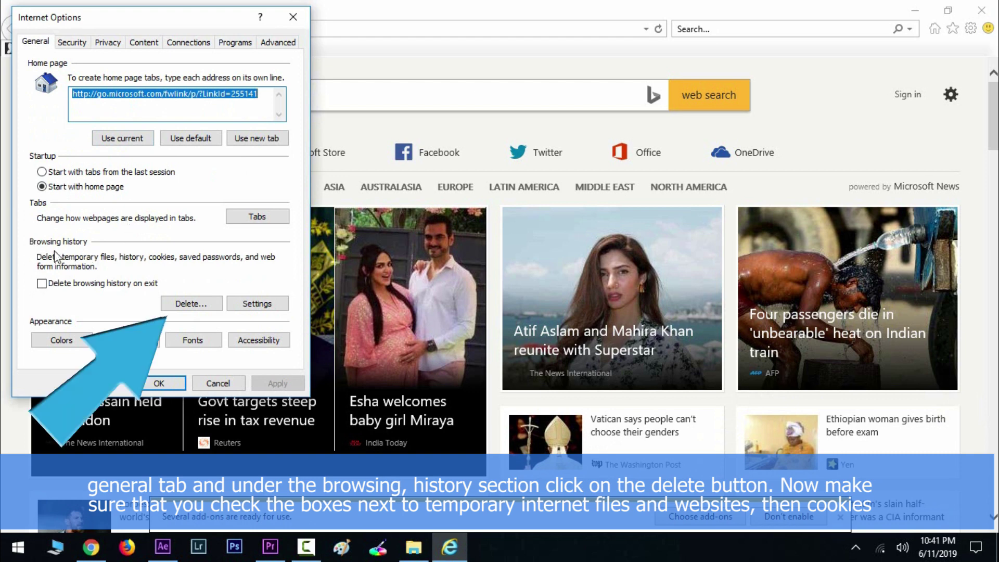
- Open the Delete Browsing History options from the General tab
left_click(177, 307)
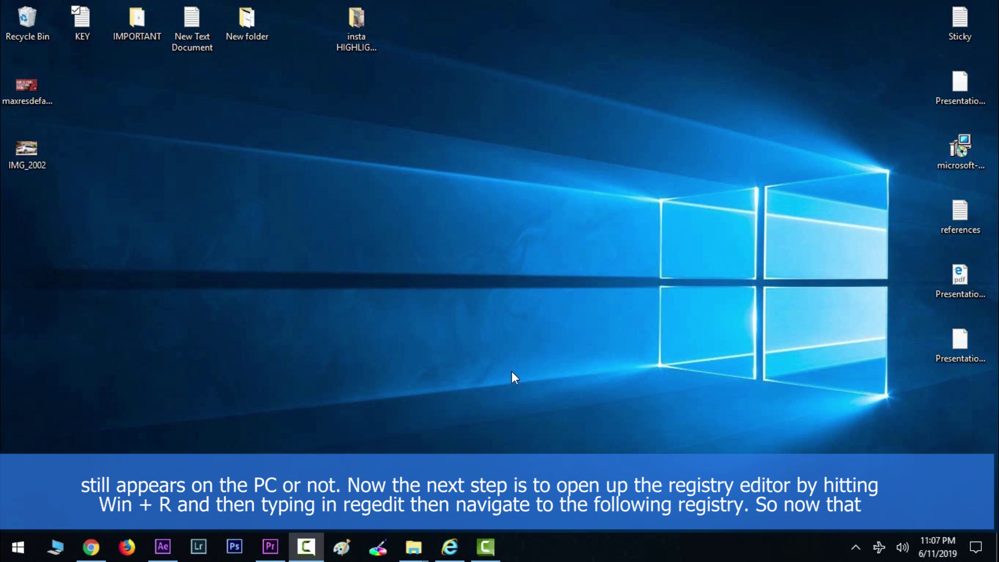
- Start Registry Editor and go to the Internet Settings\Zones\3 policy key
left_click(450, 393)
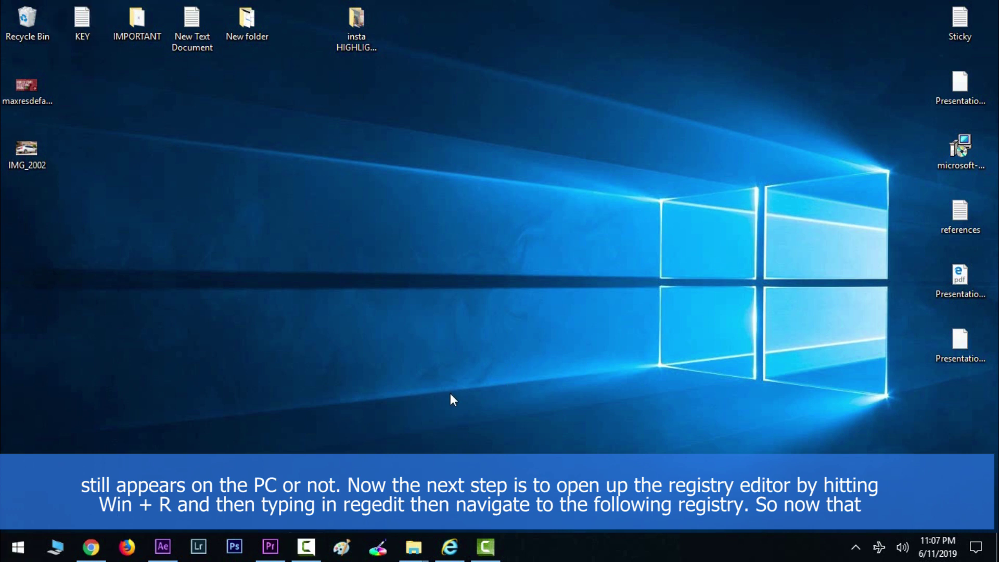
key("super+r")
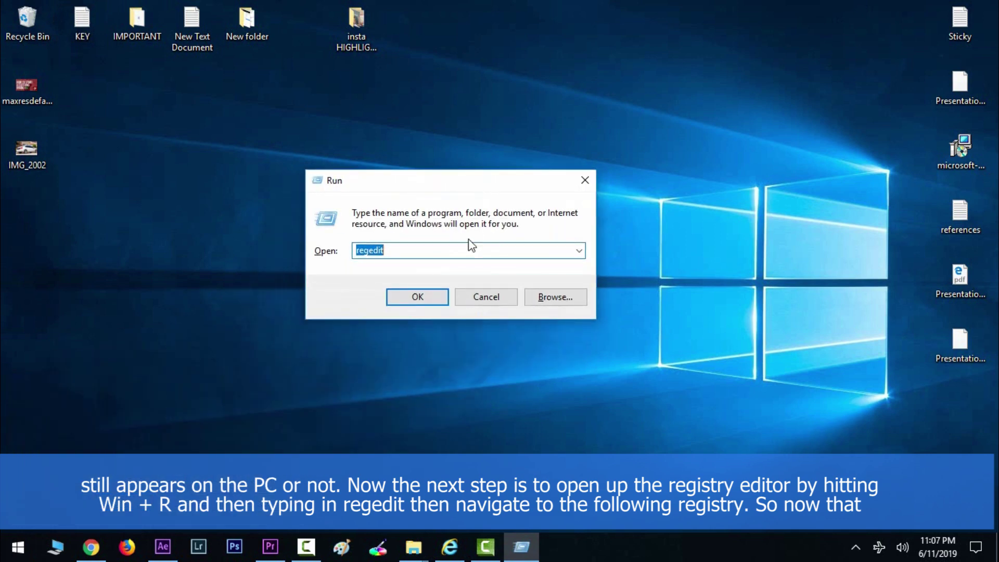
left_click(417, 294)
left_click(348, 39)
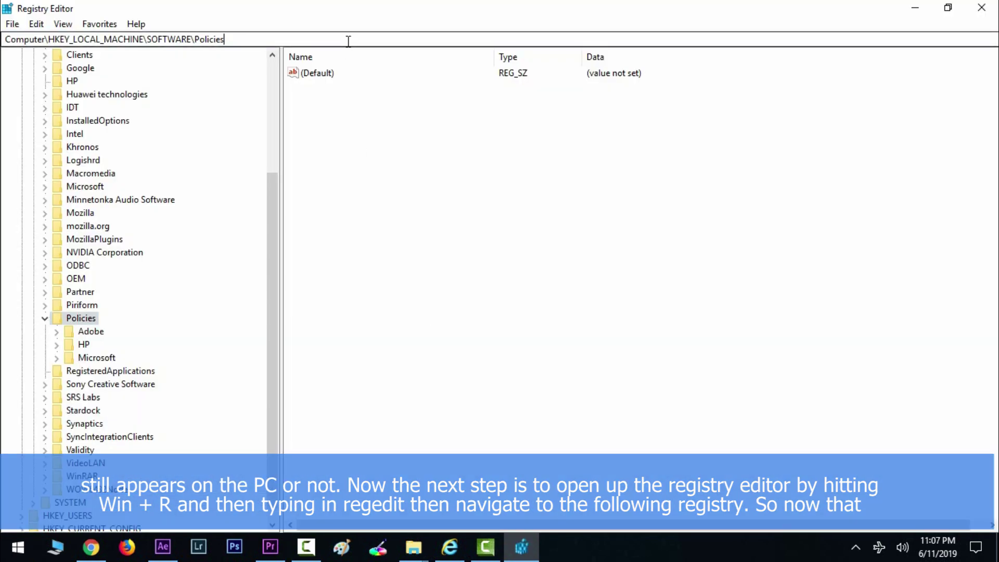
type("HKEY_LOCAL_MACHINE\\Software\\Policies\\Microsoft\\Windows\\CurrentVersion\\Internet Settings\\Zones\\3")
key("Return")
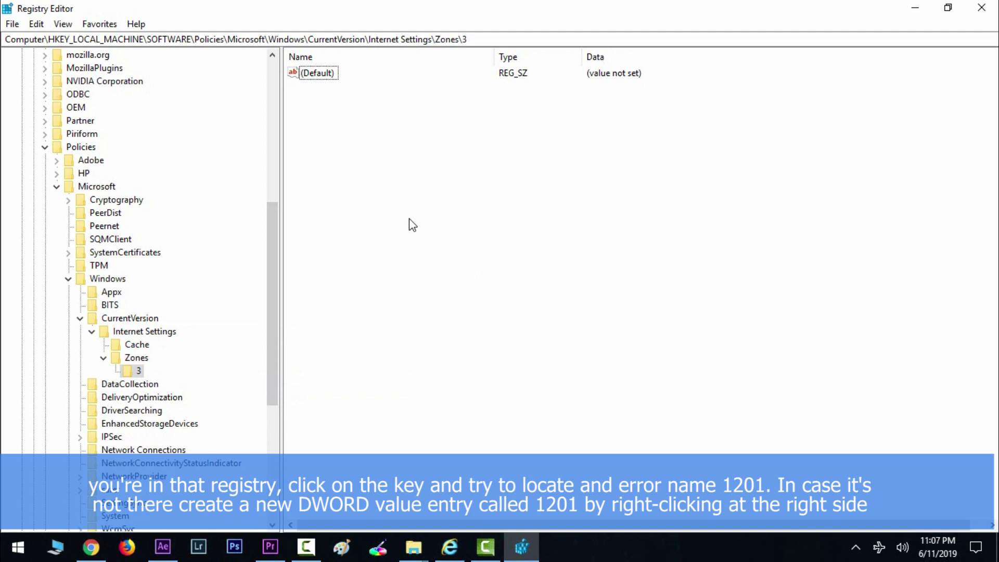
- Create a 32-bit DWORD value named 1201 and set its data to decimal 3
right_click(438, 182)
mouse_move(482, 191)
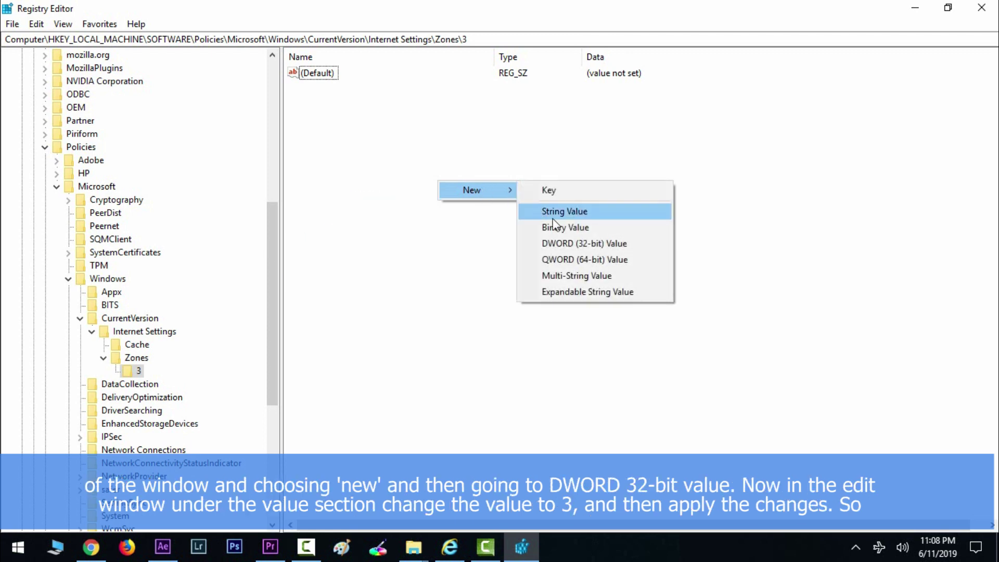
left_click(583, 244)
type("1201")
right_click(298, 91)
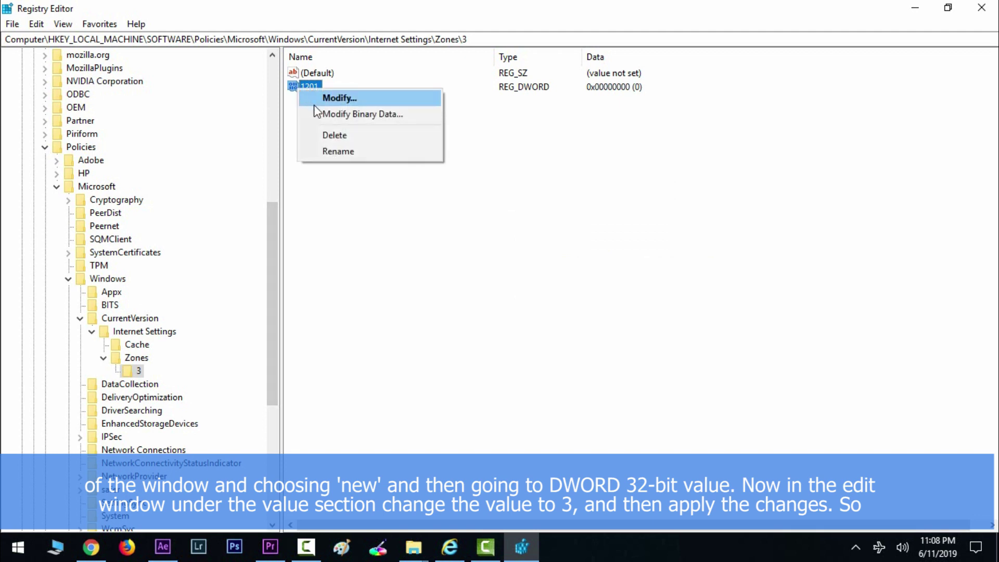
left_click(318, 99)
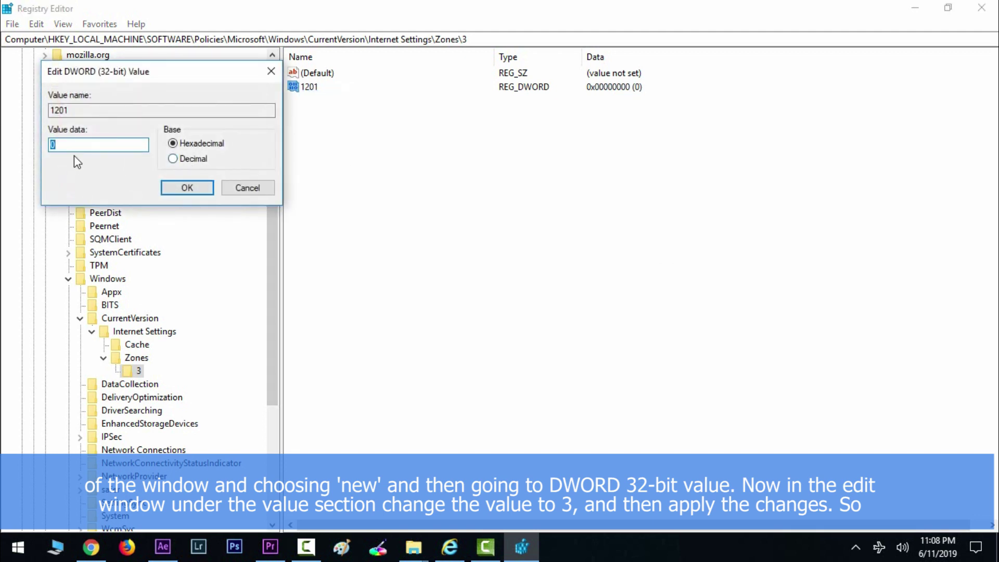
type("3")
left_click(183, 158)
left_click(187, 187)
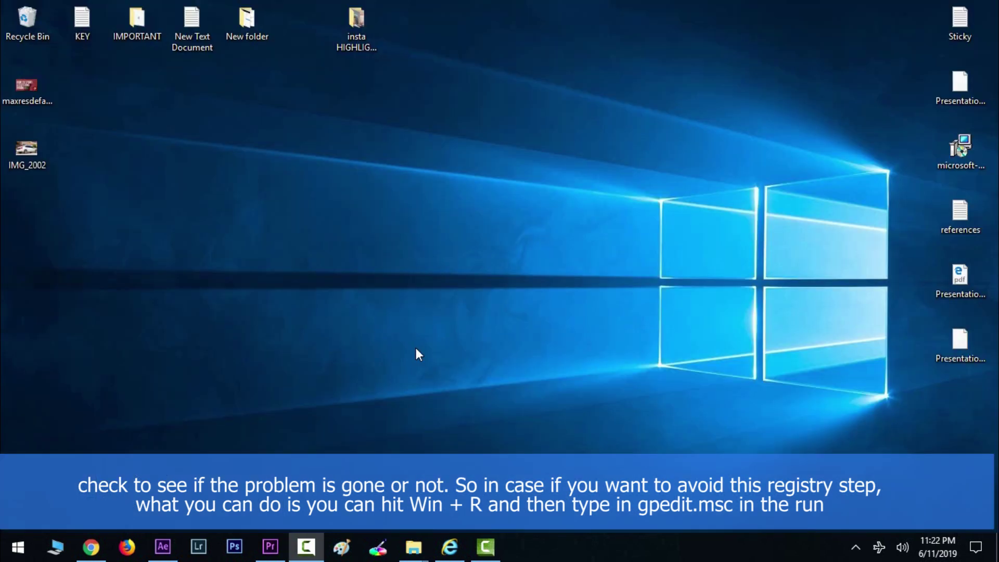
- Launch the Local Group Policy Editor with gpedit.msc and arrange its window
key("super+r")
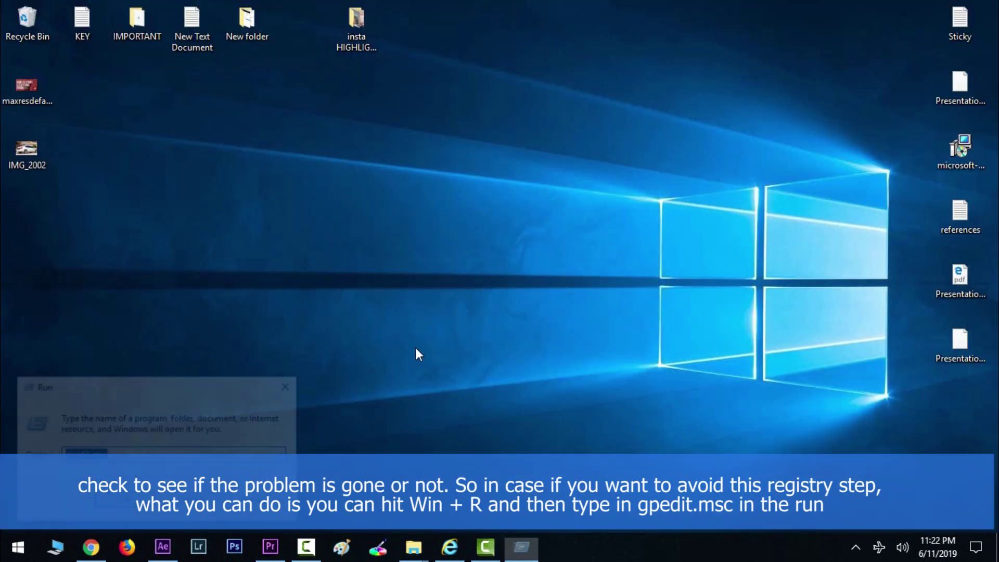
left_click_drag(194, 385, 421, 245)
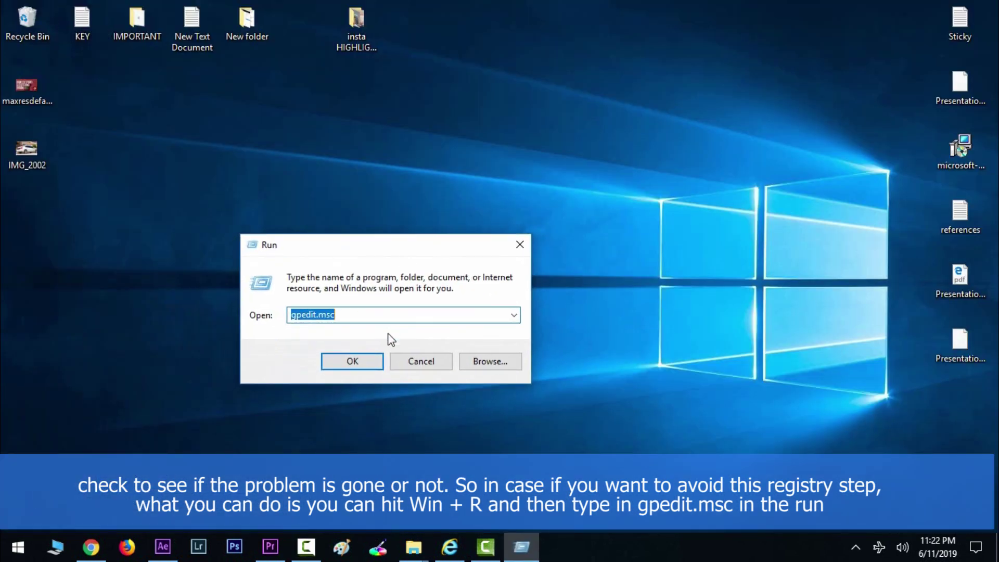
left_click(351, 362)
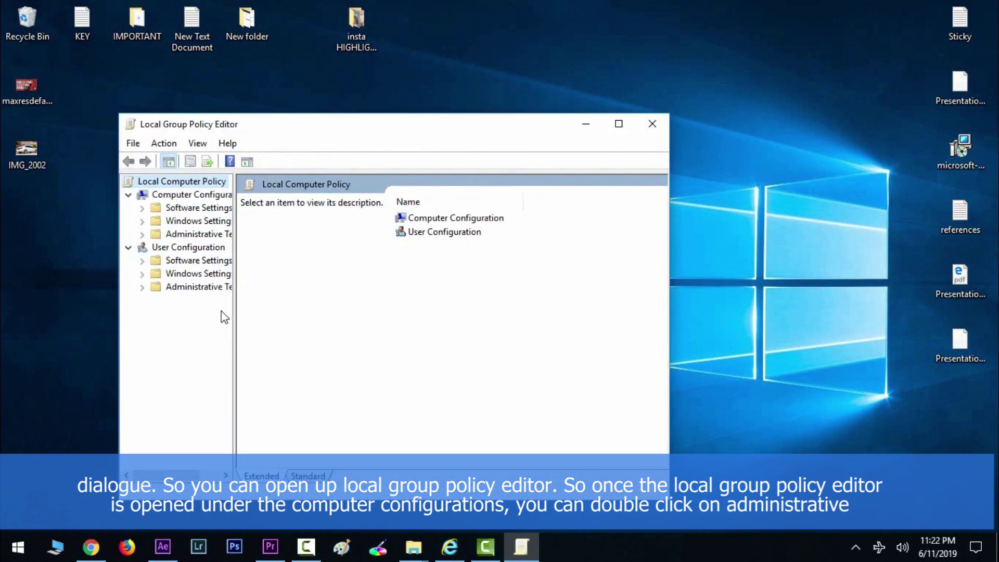
left_click_drag(234, 319, 308, 313)
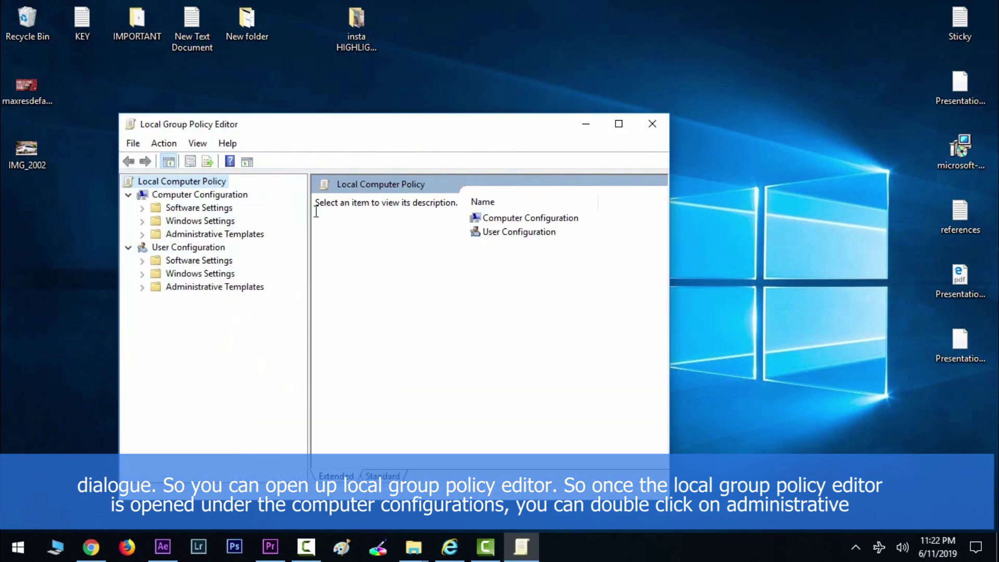
left_click_drag(317, 130, 414, 125)
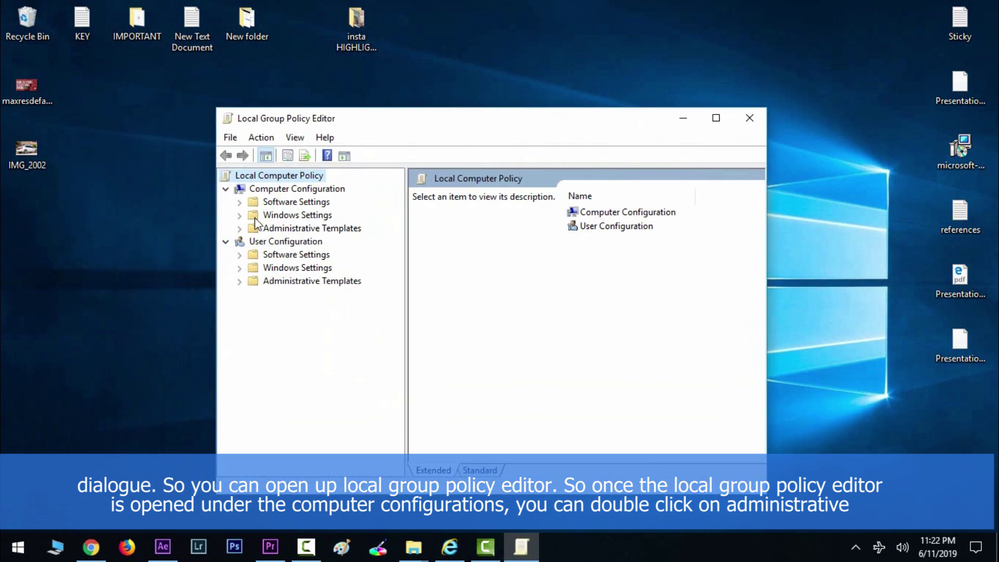
- Navigate Administrative Templates > Windows Components > Internet Explorer > Internet Control Panel > Security Page > Internet Zone
left_click(240, 229)
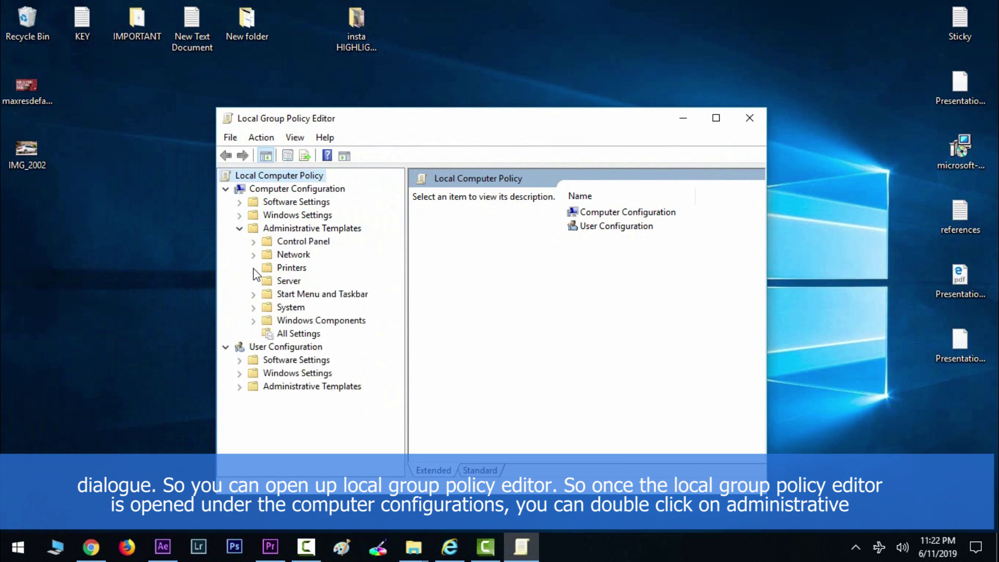
left_click(254, 321)
scroll(318, 319, "down", 7)
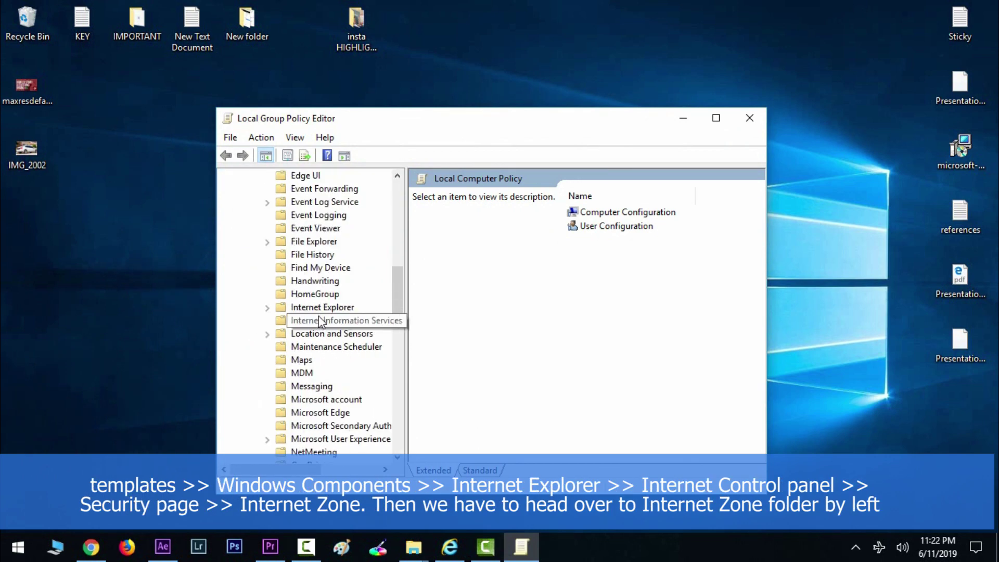
left_click(318, 310)
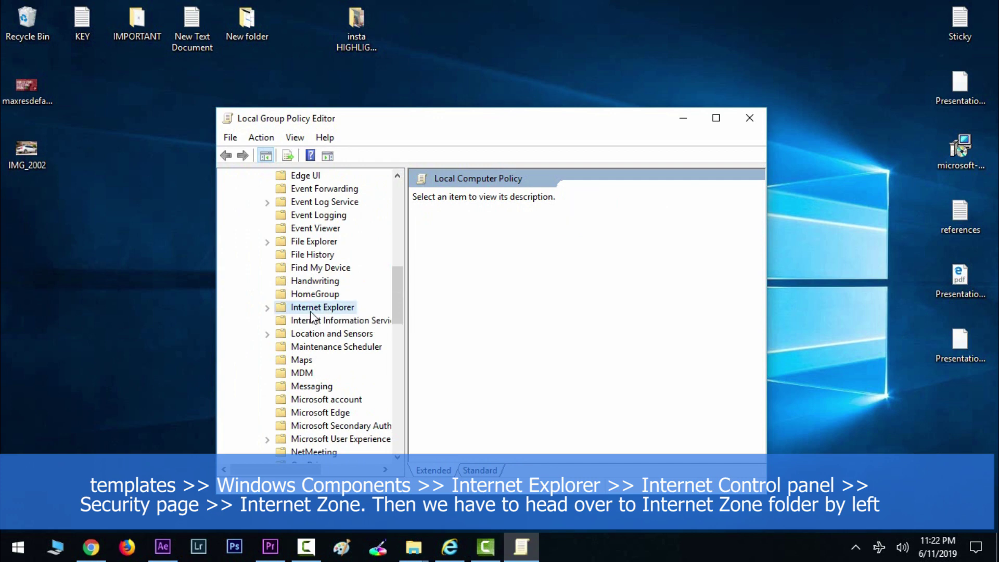
left_click(267, 307)
scroll(280, 317, "down", 3)
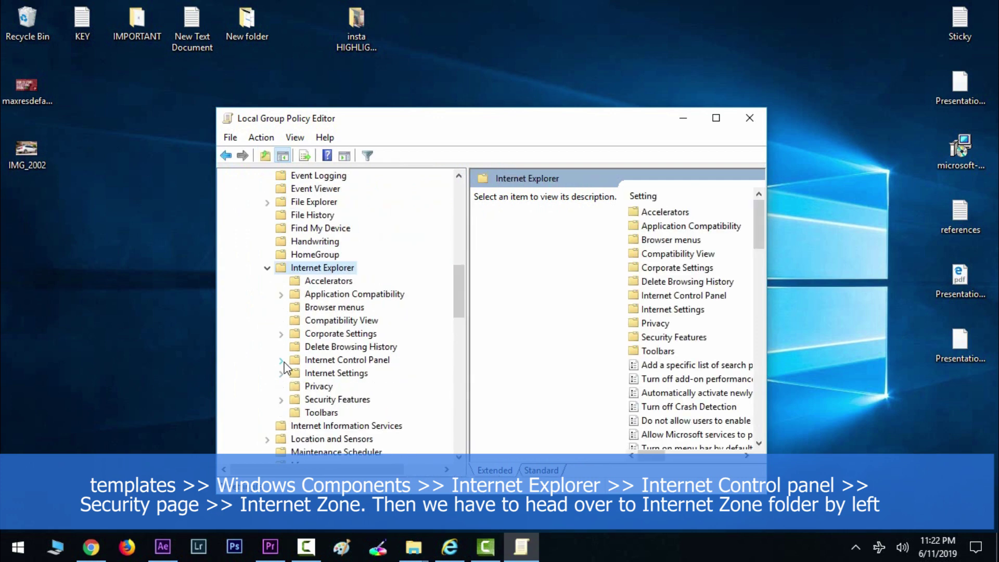
left_click(282, 360)
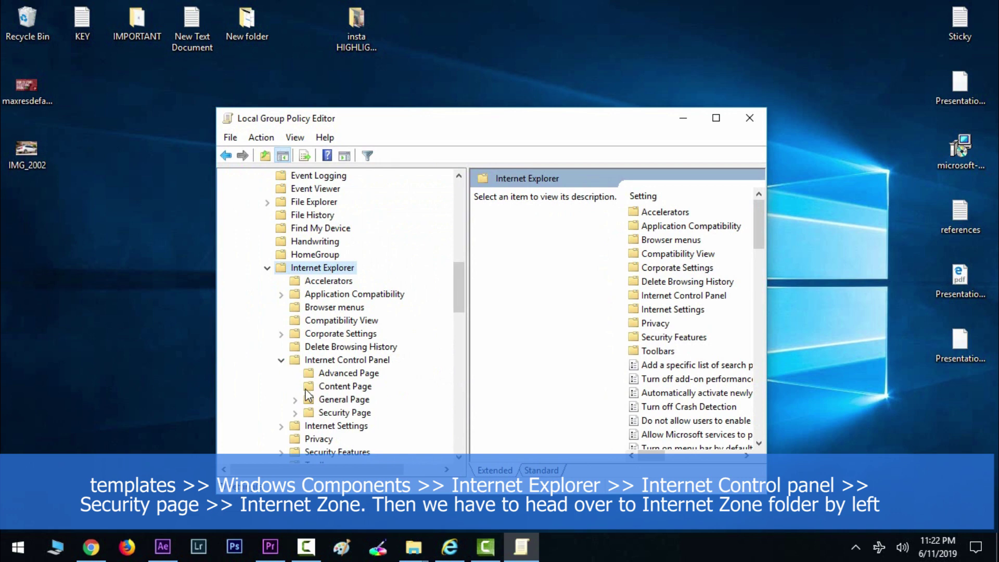
left_click(295, 412)
scroll(307, 415, "down", 1)
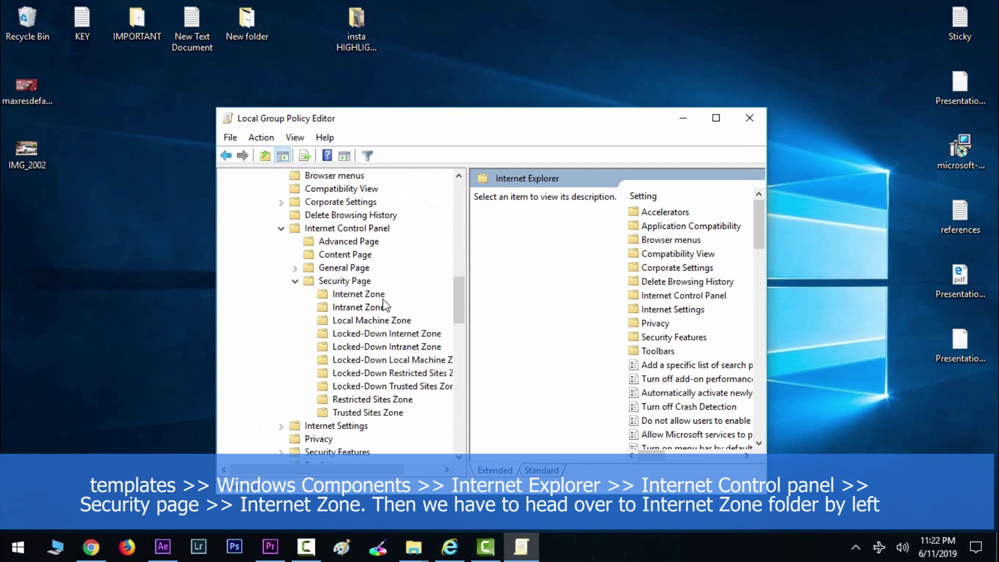
left_click(341, 295)
- Set the 'Initialize and script ActiveX controls not marked as safe' policy to Enabled
left_click(676, 281)
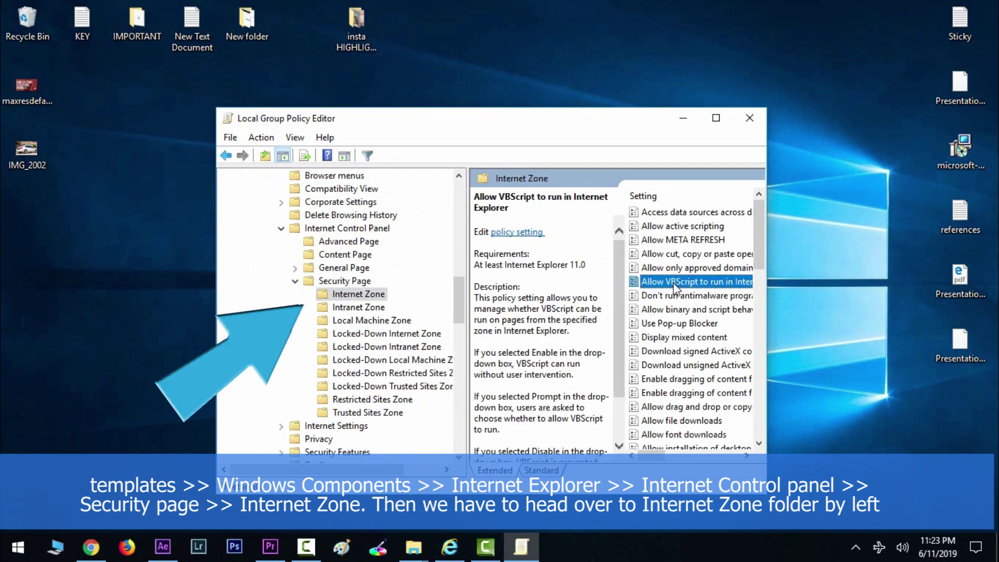
left_click(694, 309)
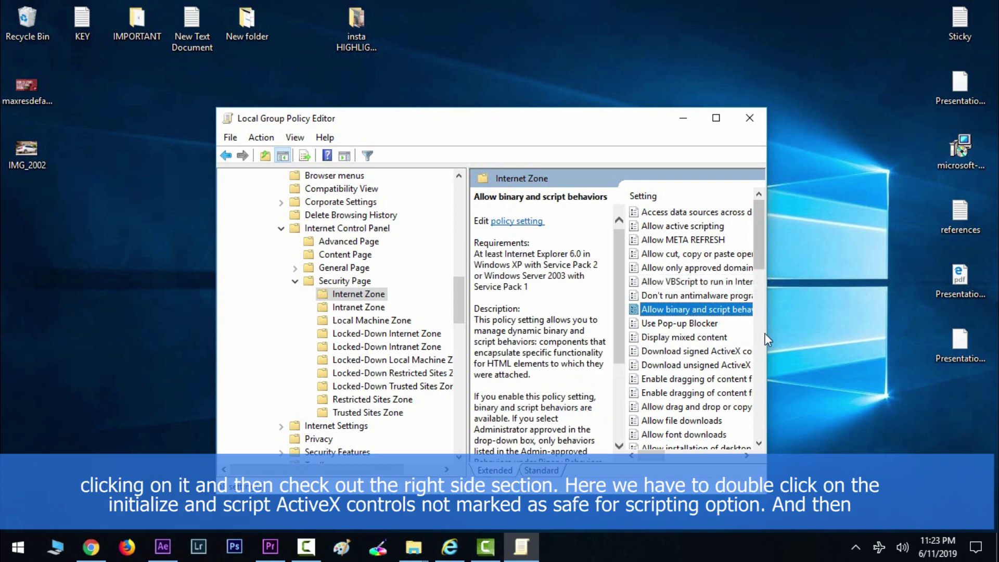
left_click_drag(769, 333, 856, 333)
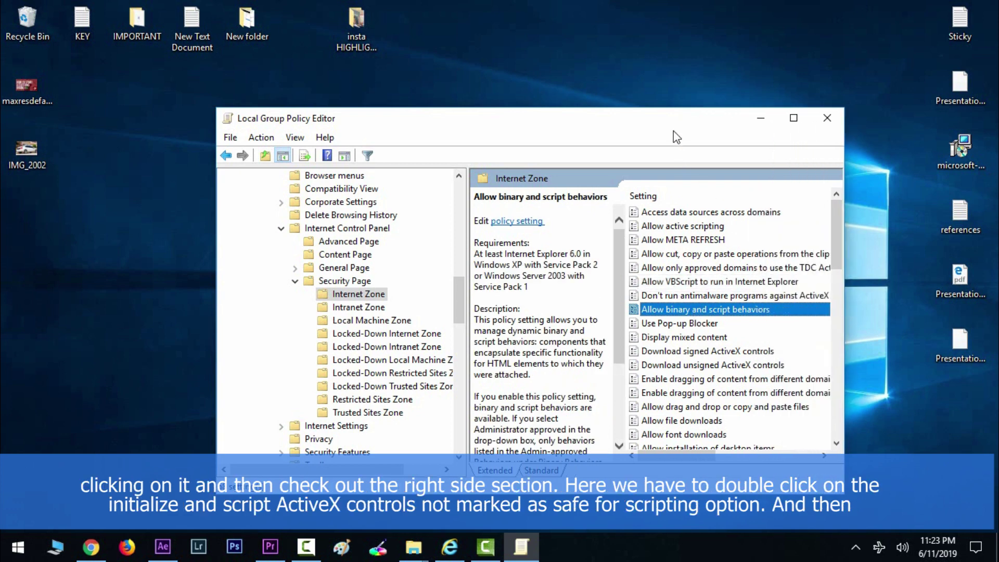
left_click_drag(673, 130, 499, 130)
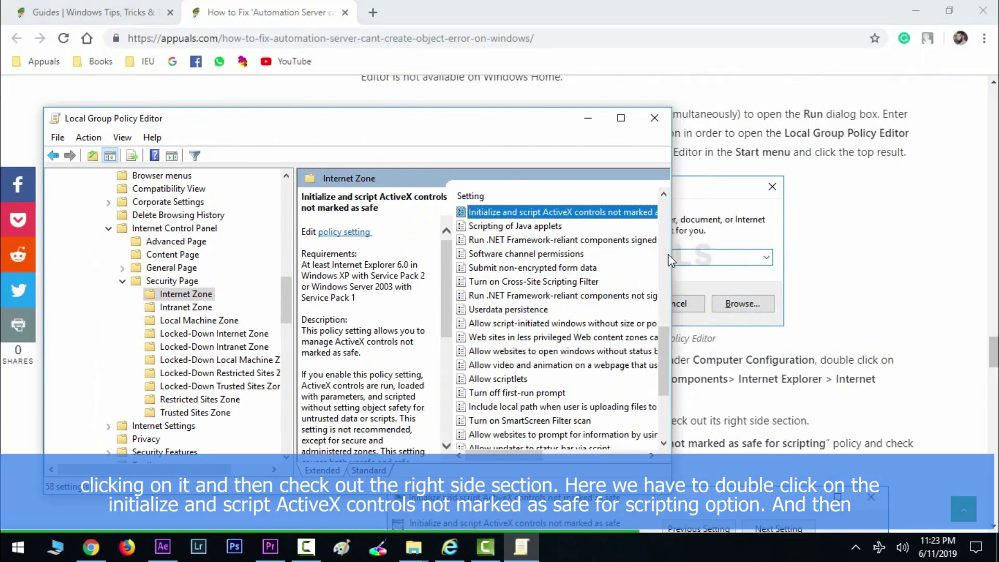
left_click_drag(670, 258, 768, 258)
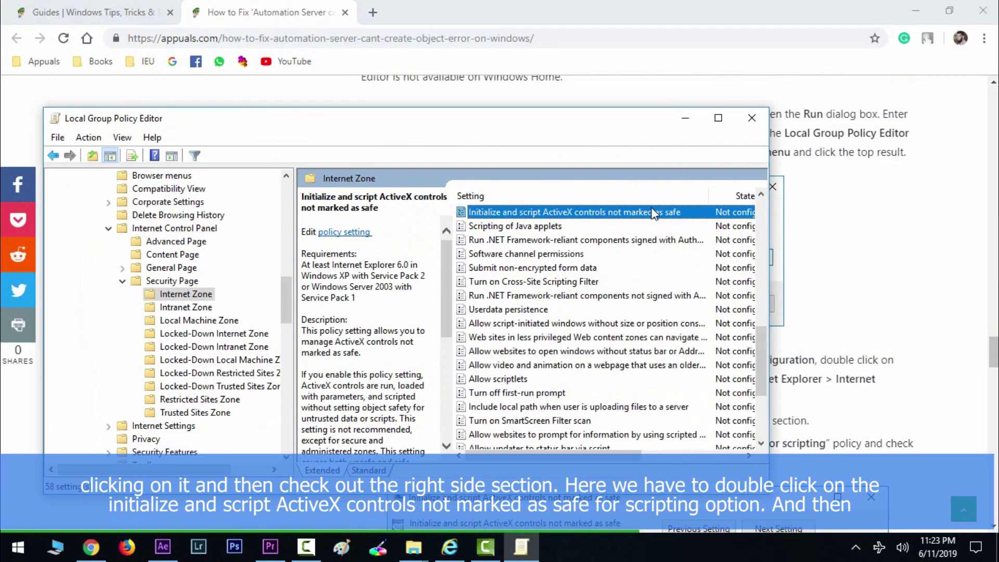
double_click(648, 213)
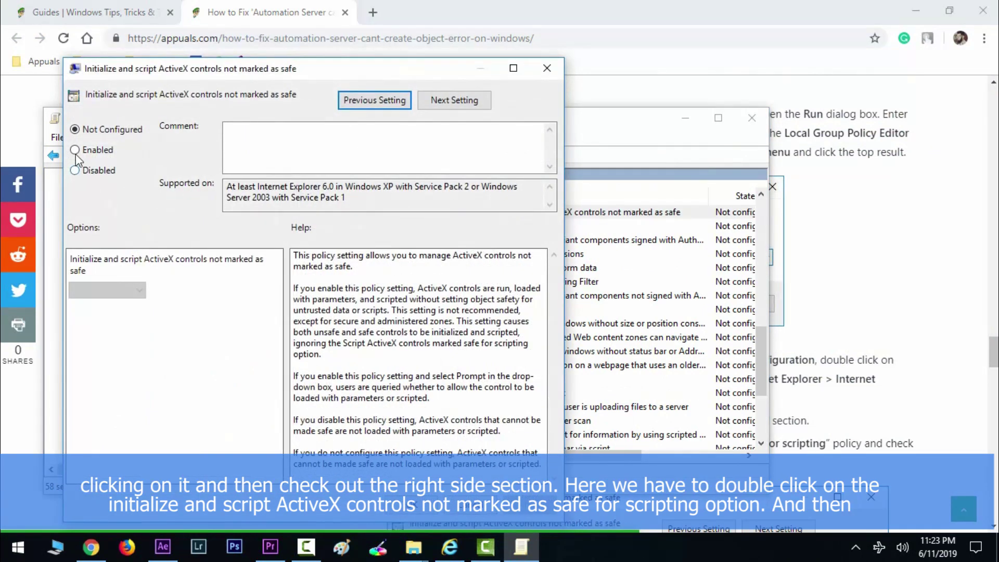
left_click(76, 151)
left_click_drag(275, 69, 275, 45)
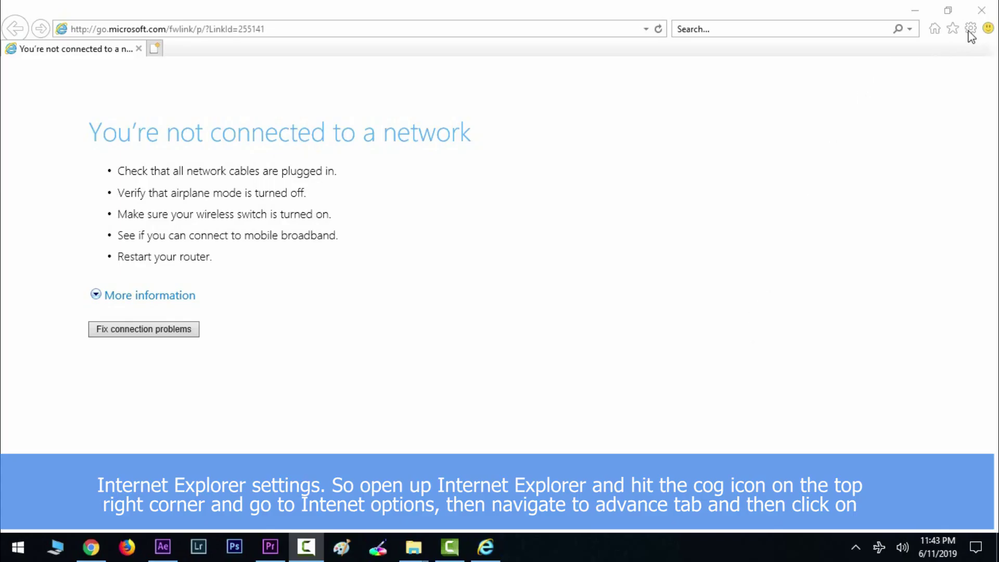
- From Internet Options' Advanced tab, bring up the Reset Internet Explorer Settings confirmation
left_click(970, 28)
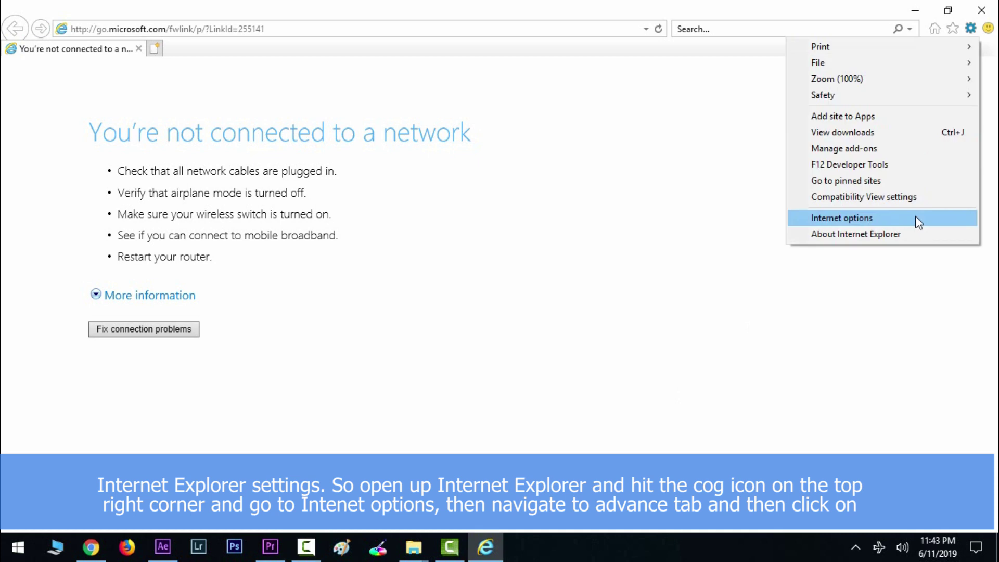
left_click(916, 217)
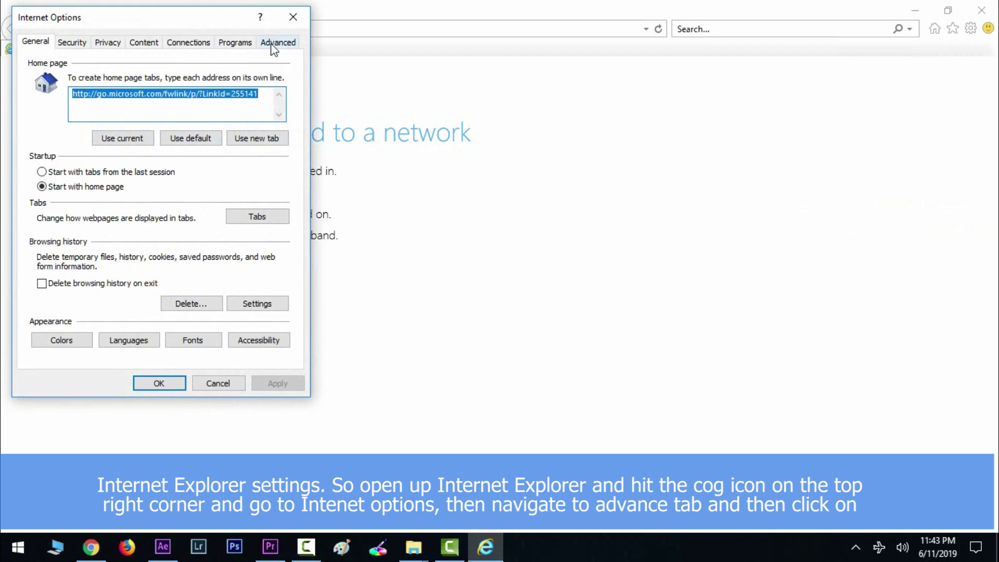
left_click(272, 46)
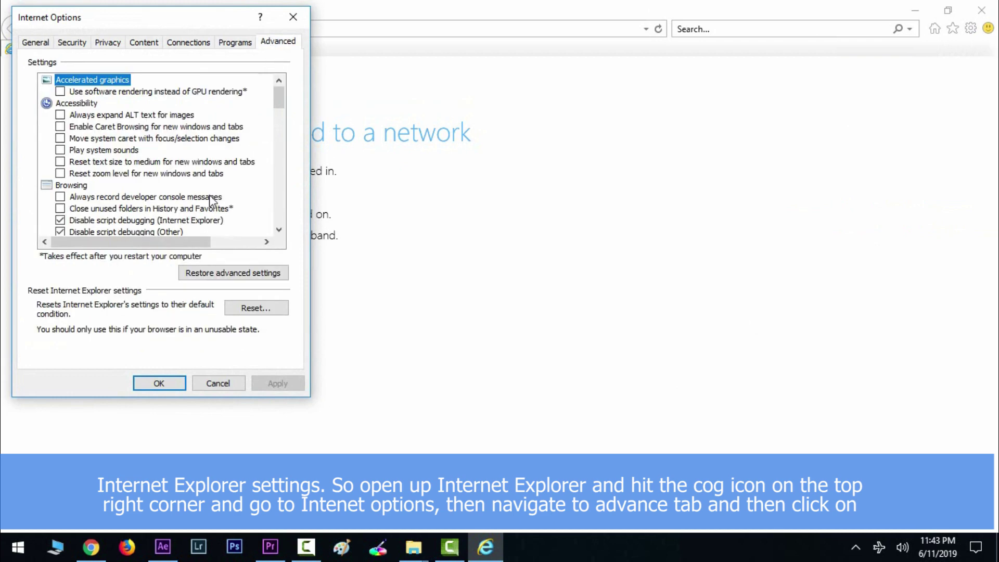
left_click(253, 310)
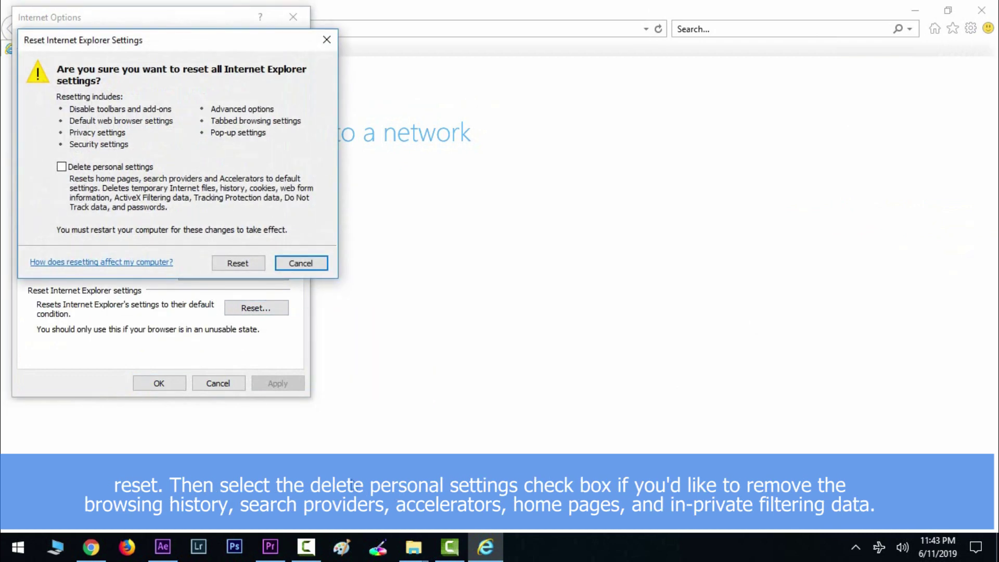